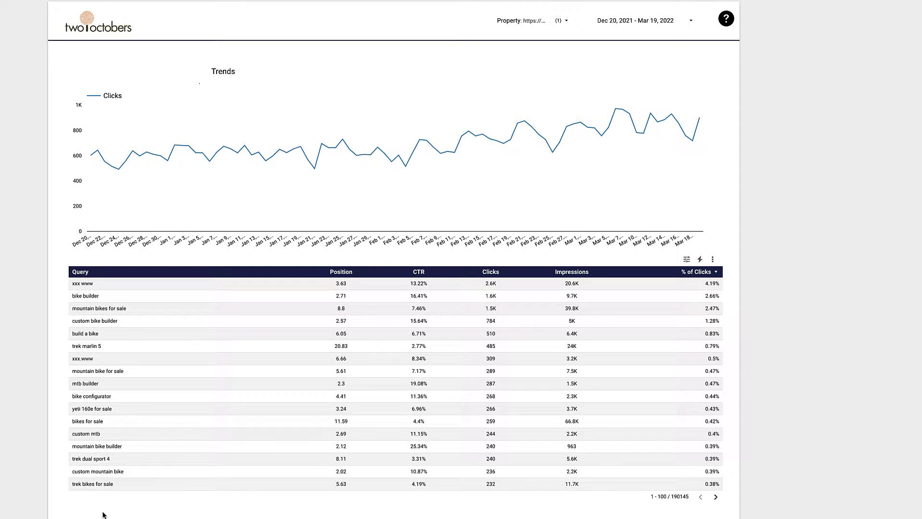
Cross-filter the Trends chart via the xxx www, bike builder, then mountain bikes for sale query rows.
click(341, 285)
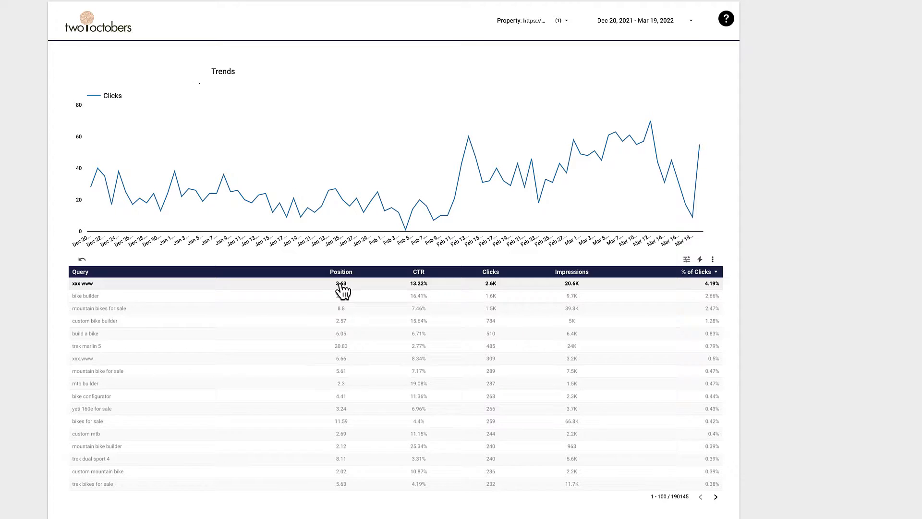
click(341, 296)
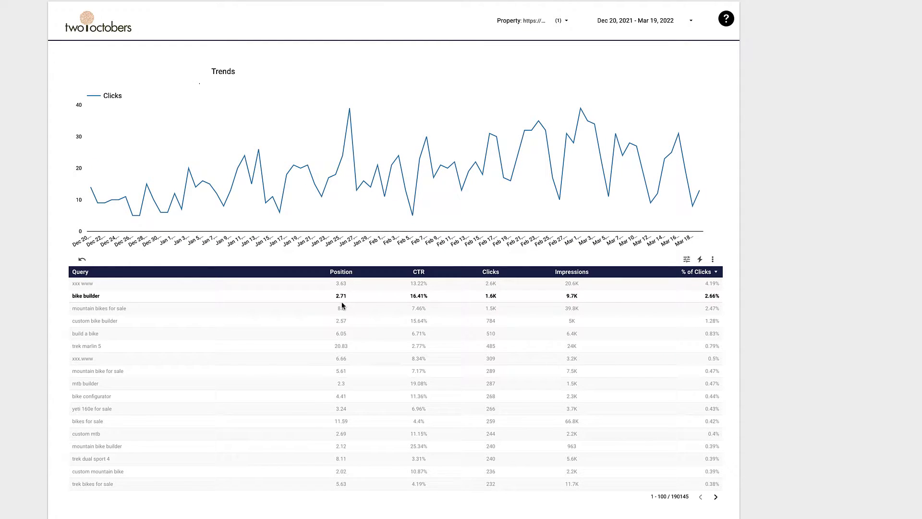
click(342, 310)
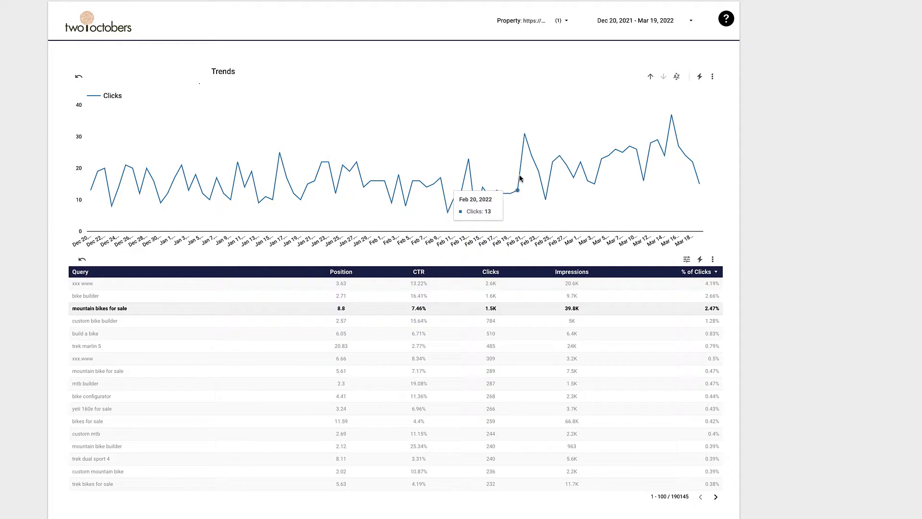
Drill the Trends chart up from Date to Year Week, leaving the date range settings unchanged.
click(651, 77)
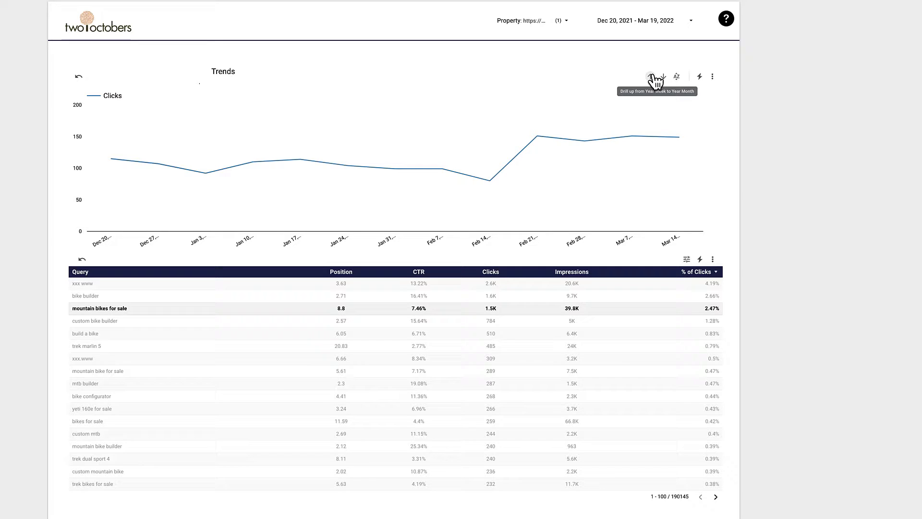
click(629, 21)
drag(528, 115, 496, 117)
click(496, 116)
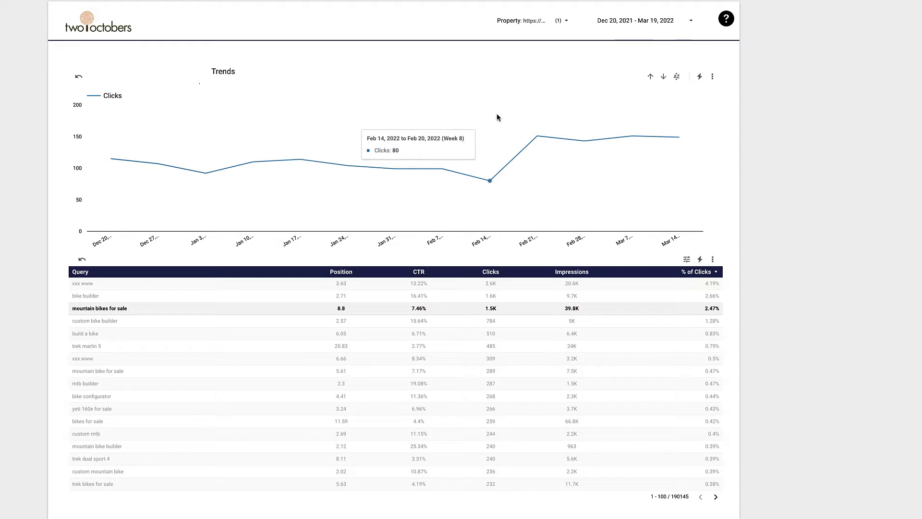
Set the report start date to today minus 365 days and drill Trends up to monthly clicks.
click(618, 20)
drag(505, 117, 538, 117)
text(365)
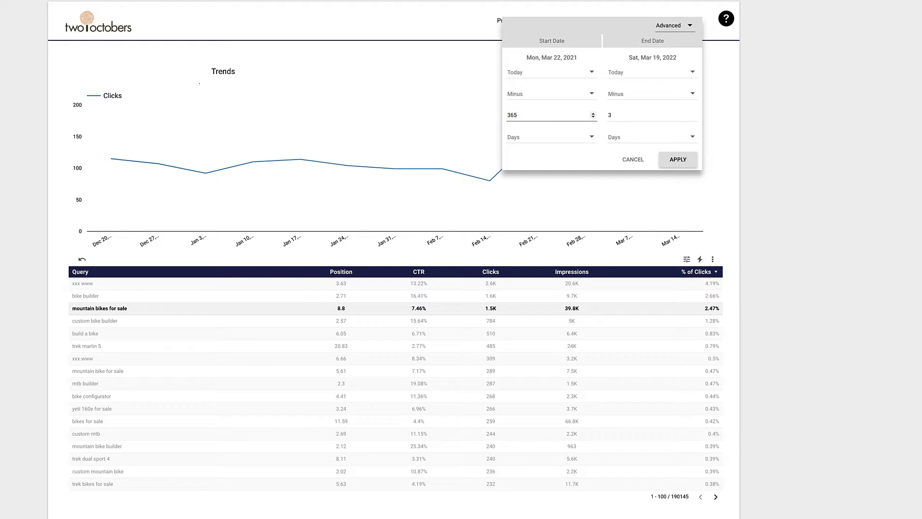
click(678, 159)
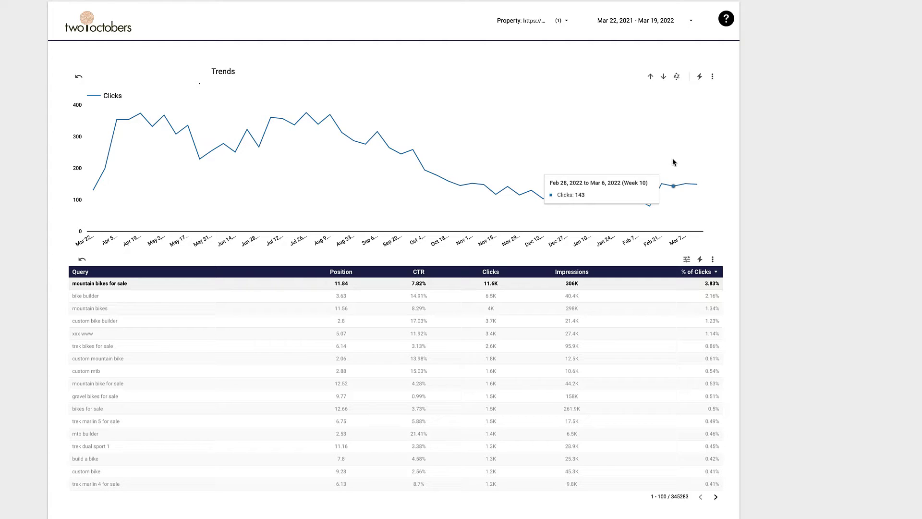
click(650, 77)
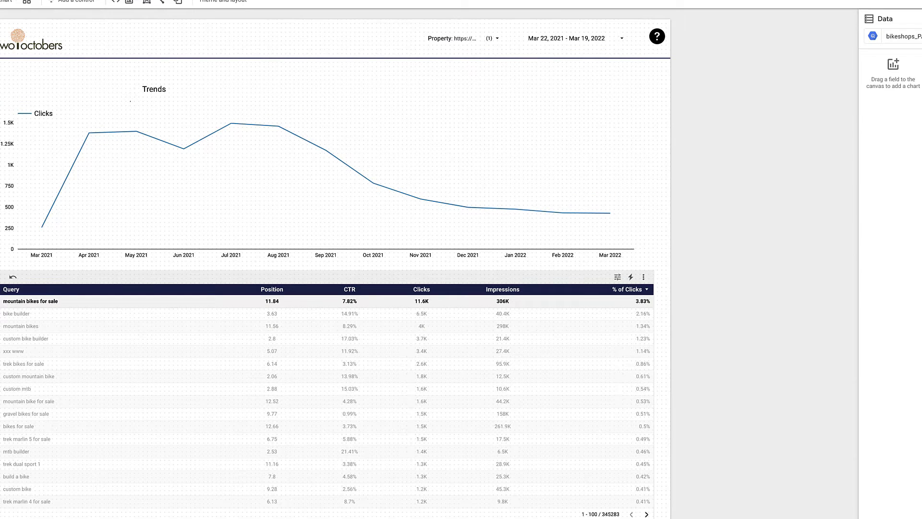
Select the Trends line chart and switch its Drill down toggle off in the Data panel.
click(521, 191)
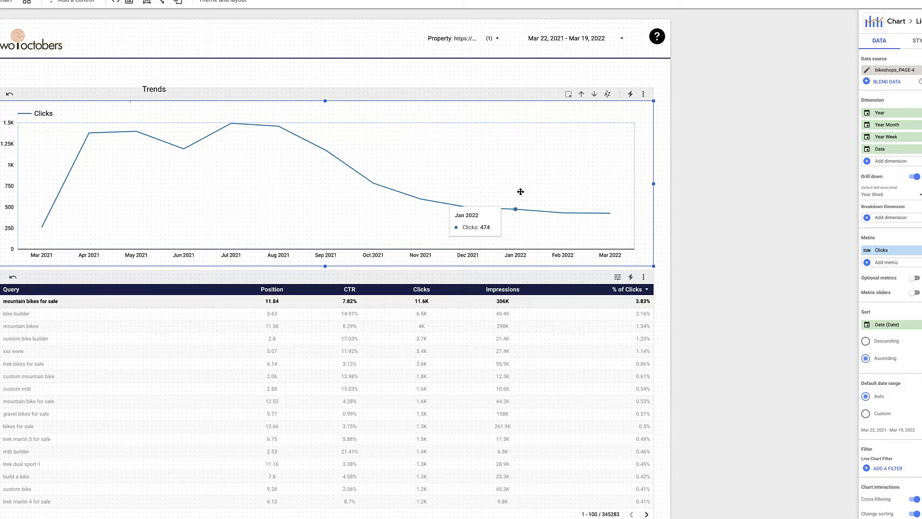
click(912, 176)
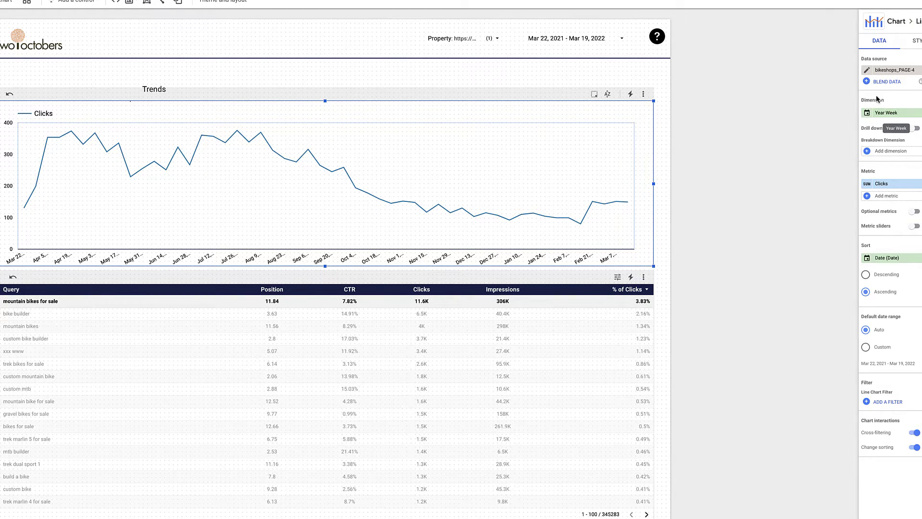
Turn Drill down back on and add Date as the second, third and fourth chart dimensions.
click(914, 128)
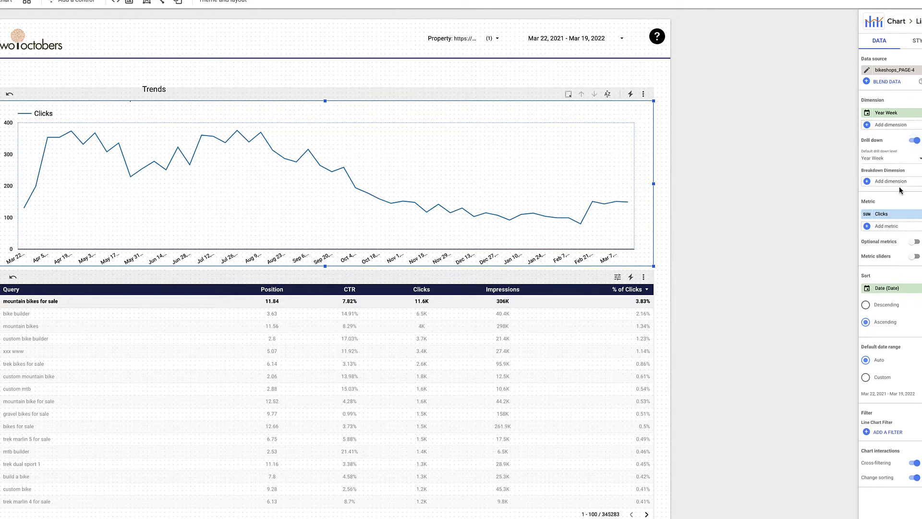
click(867, 125)
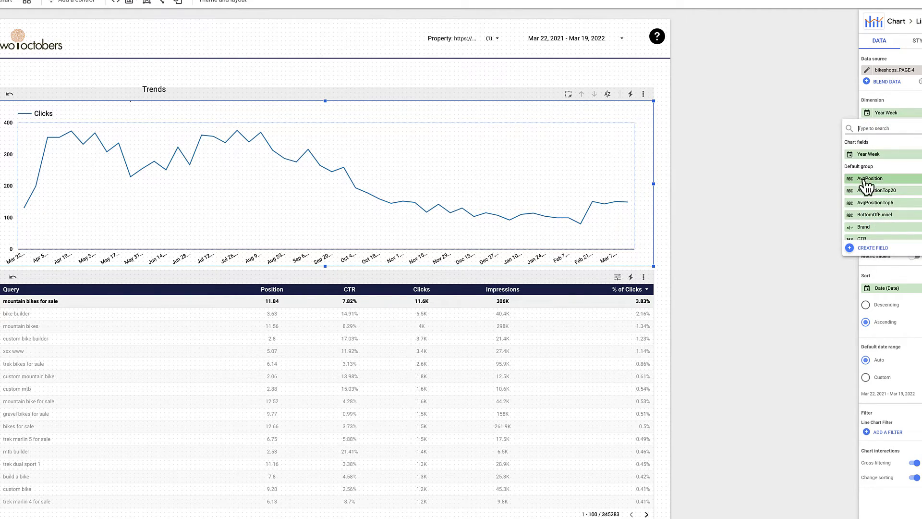
scroll(869, 211, down, 3)
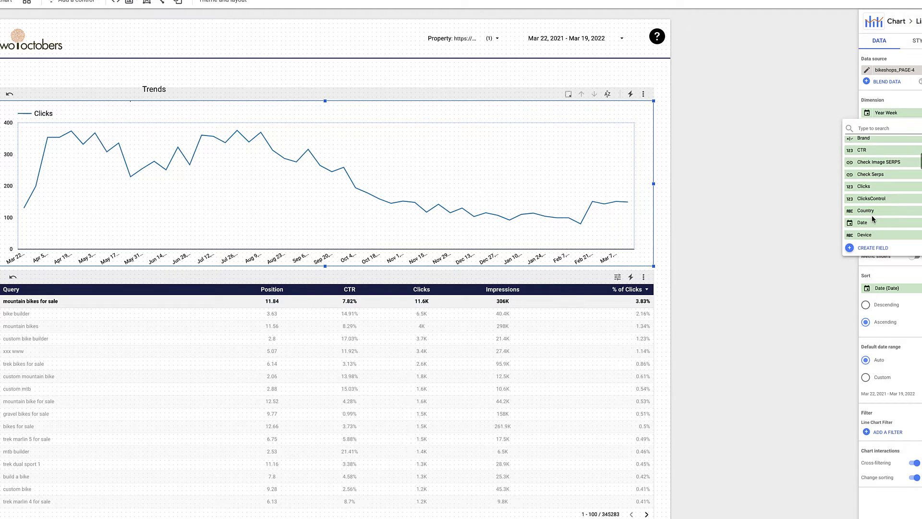
drag(863, 224, 915, 120)
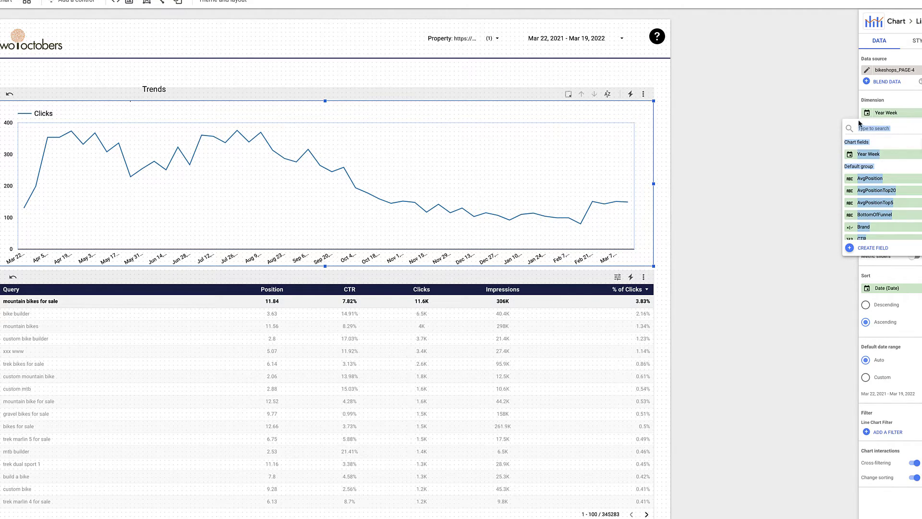
scroll(869, 202, down, 2)
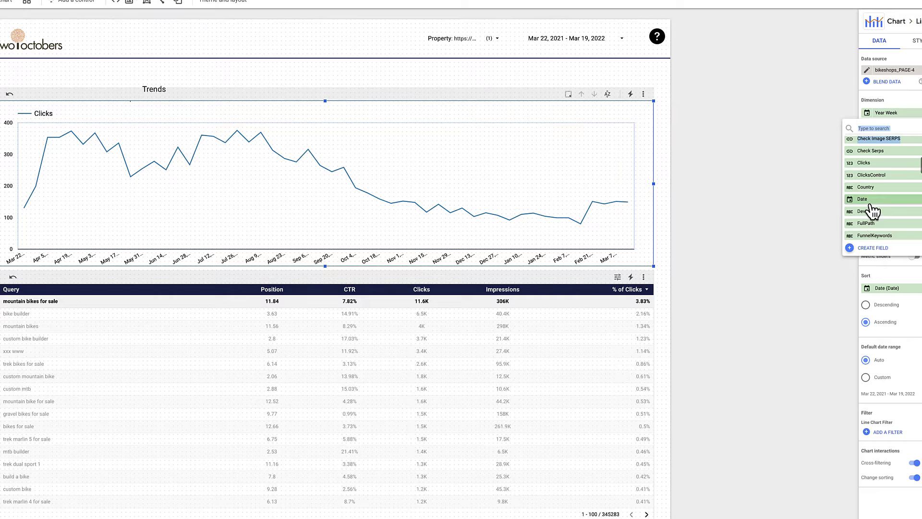
click(869, 204)
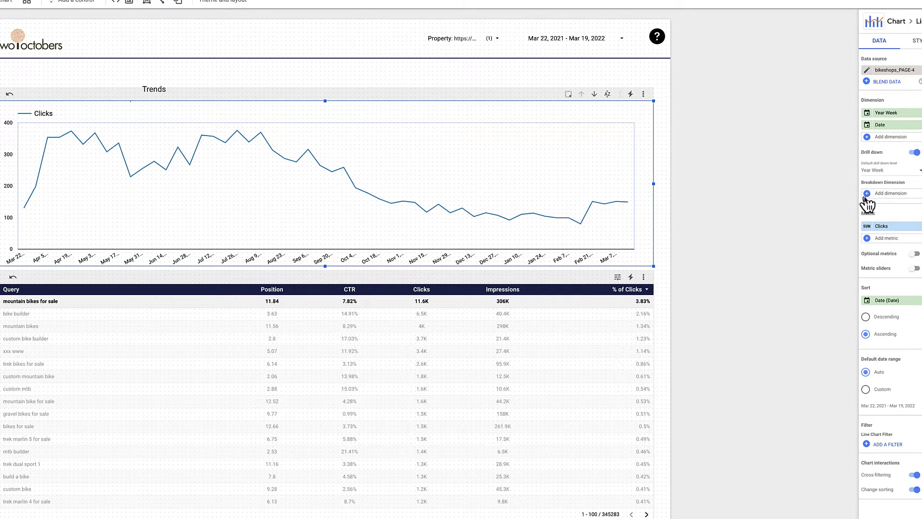
click(871, 137)
click(886, 169)
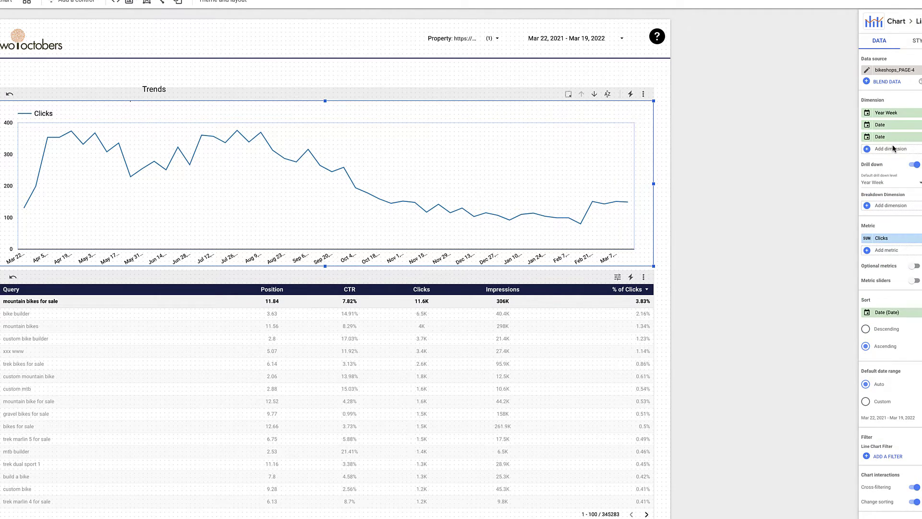
click(897, 149)
click(876, 192)
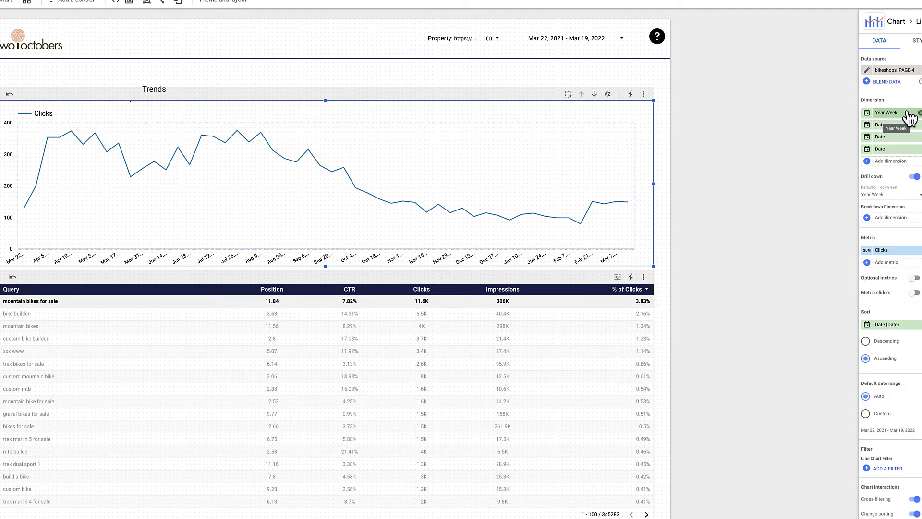
Move Year Week below two Date dimensions and turn the second Date into Year Month.
drag(906, 115, 906, 137)
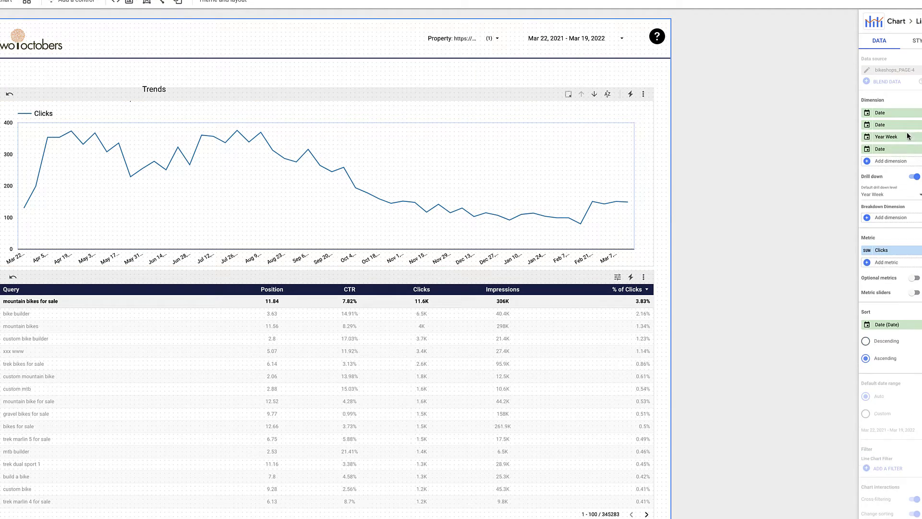
click(867, 125)
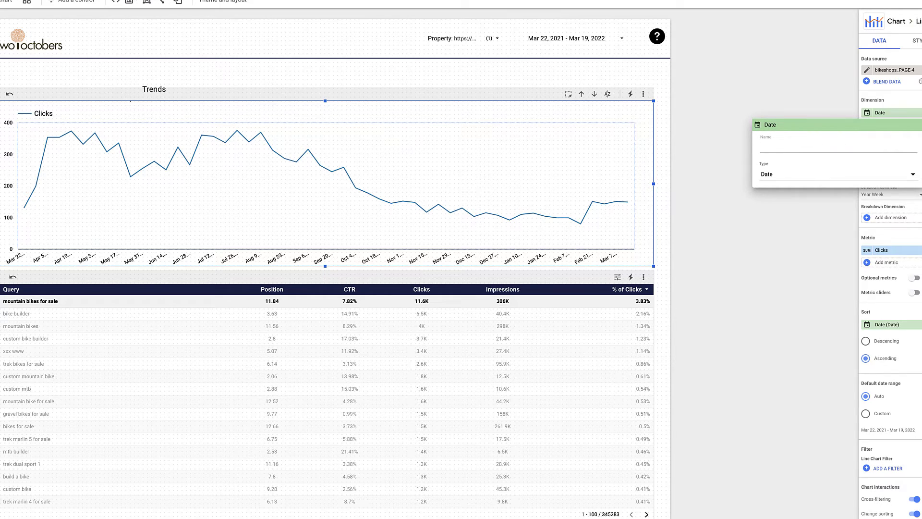
text(Year Month)
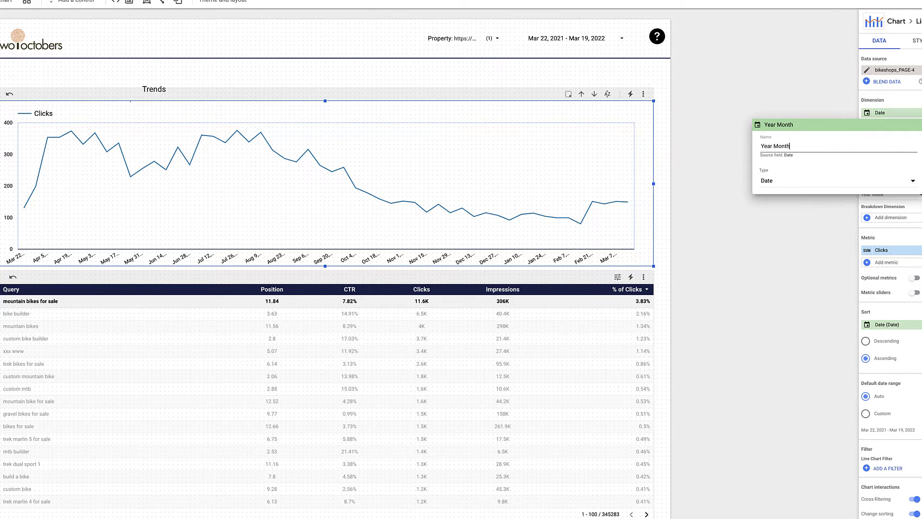
click(769, 181)
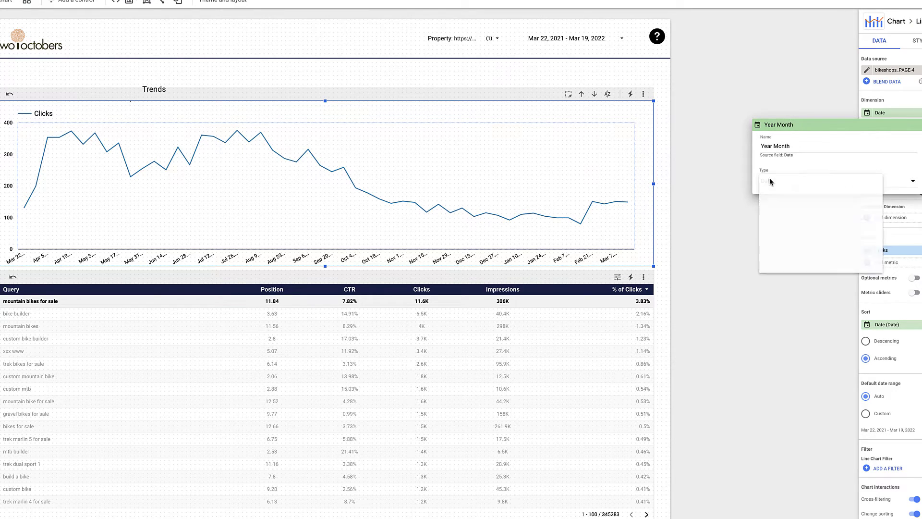
mouse_move(790, 217)
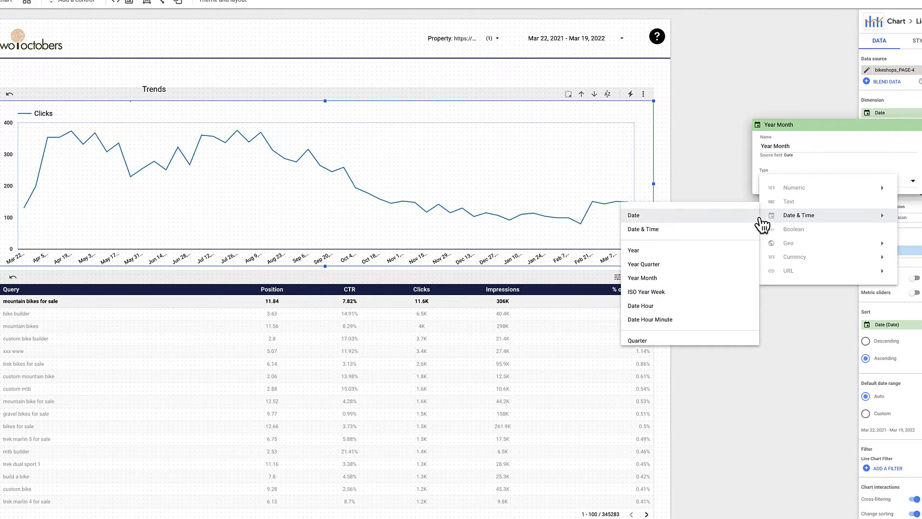
click(687, 287)
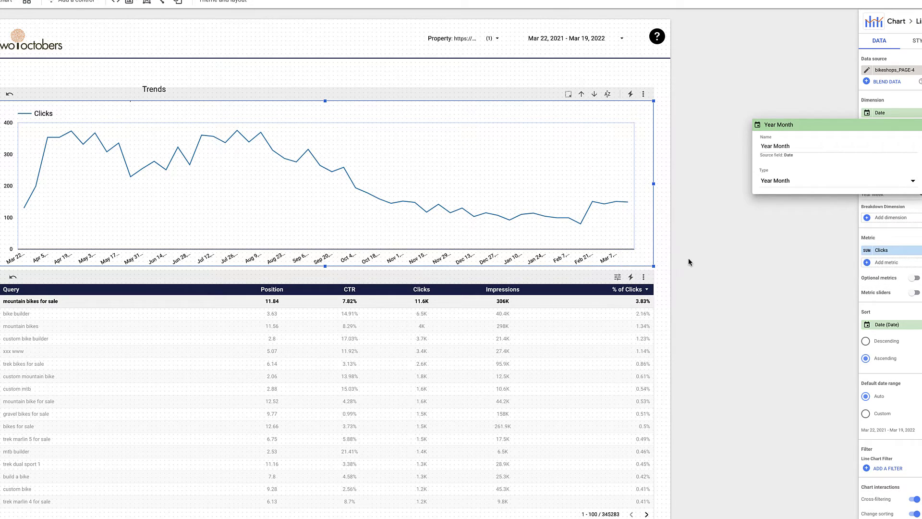
click(783, 101)
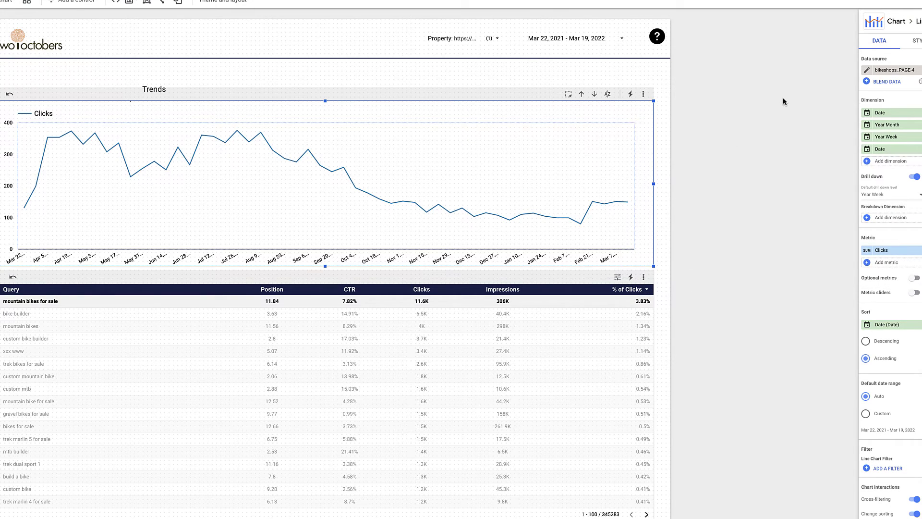
Rename the first Date dimension to Year and set its type to Year.
click(867, 113)
text(Year)
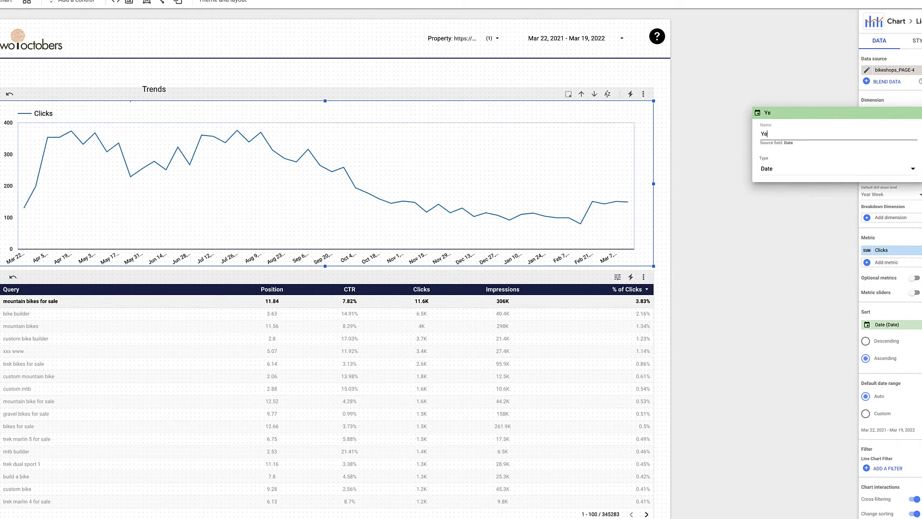
click(792, 173)
mouse_move(794, 206)
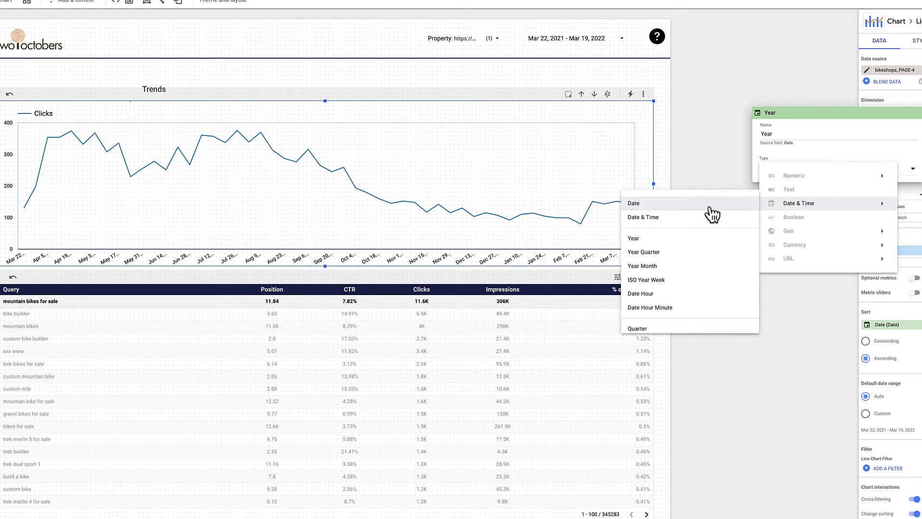
click(719, 115)
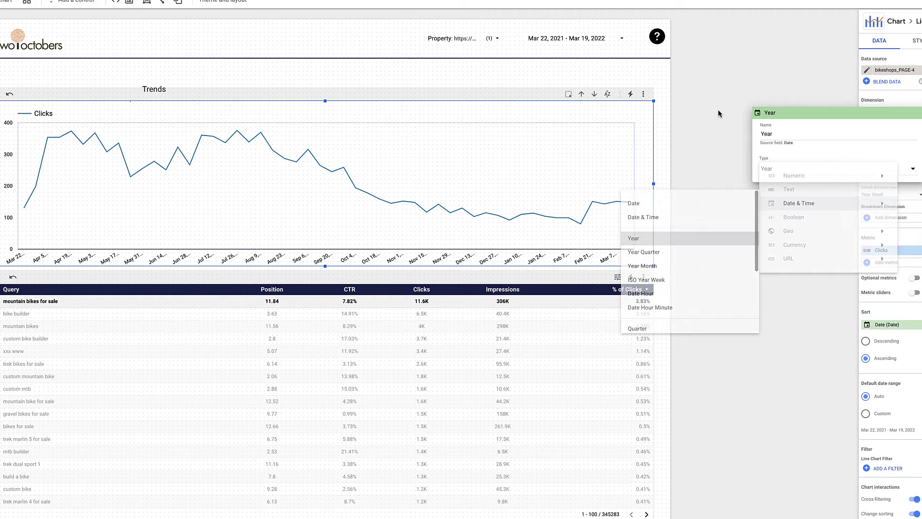
click(728, 65)
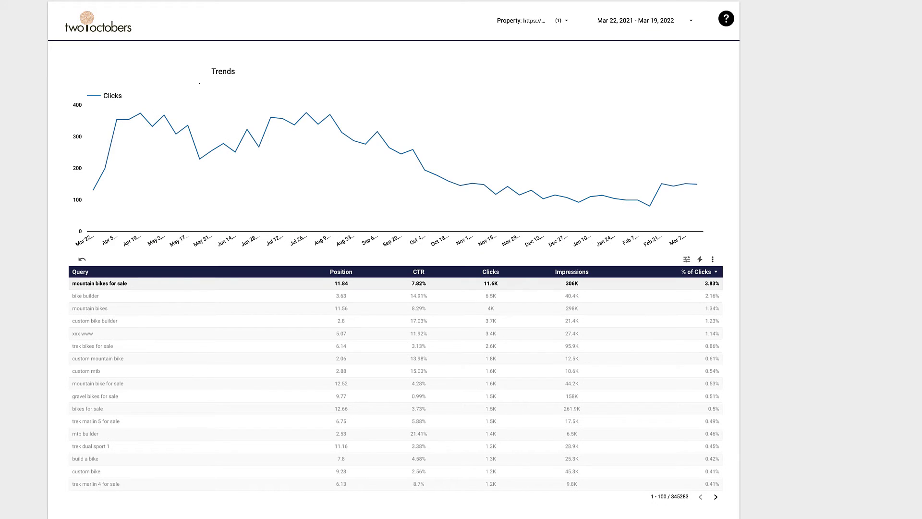
In View mode, drill Trends down to daily, up through weekly, monthly, yearly, then back to monthly.
mouse_move(583, 165)
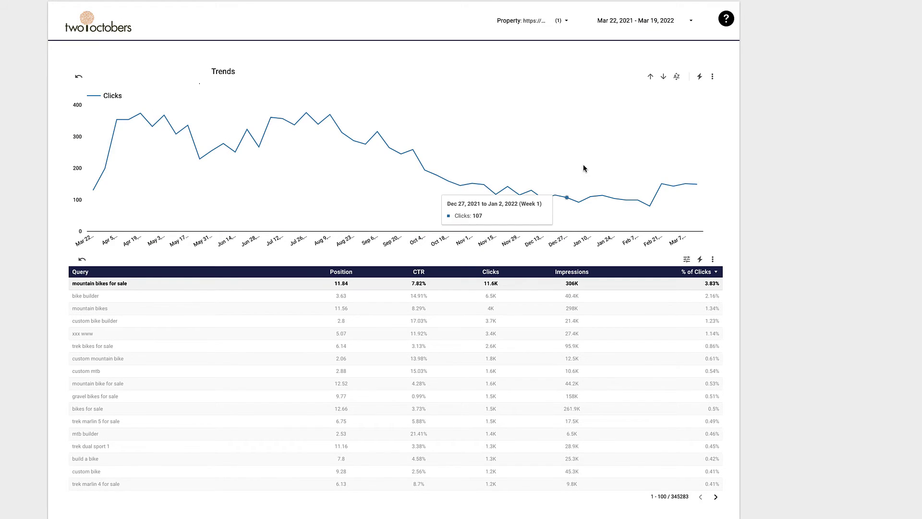
click(663, 77)
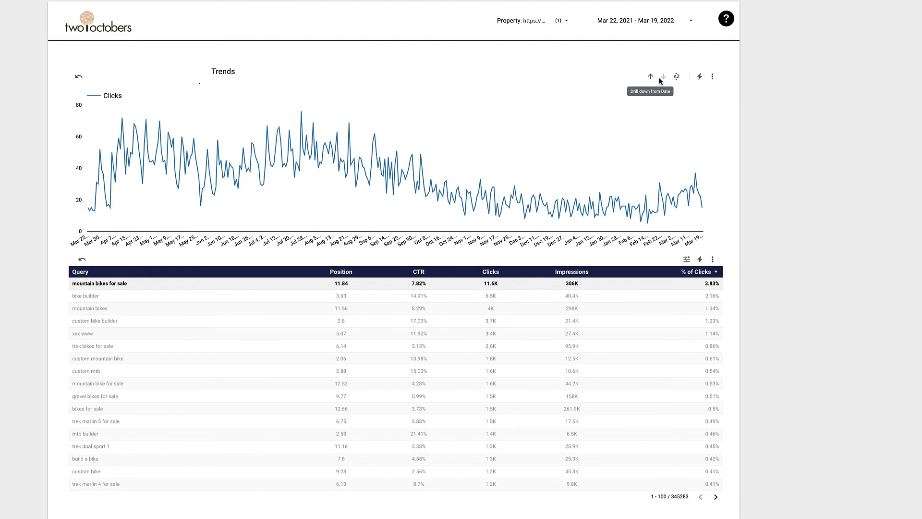
click(651, 78)
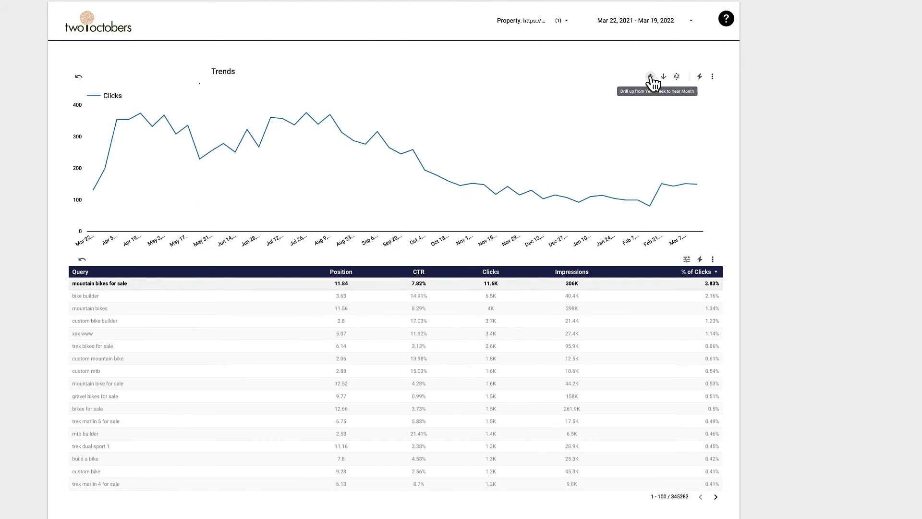
click(651, 78)
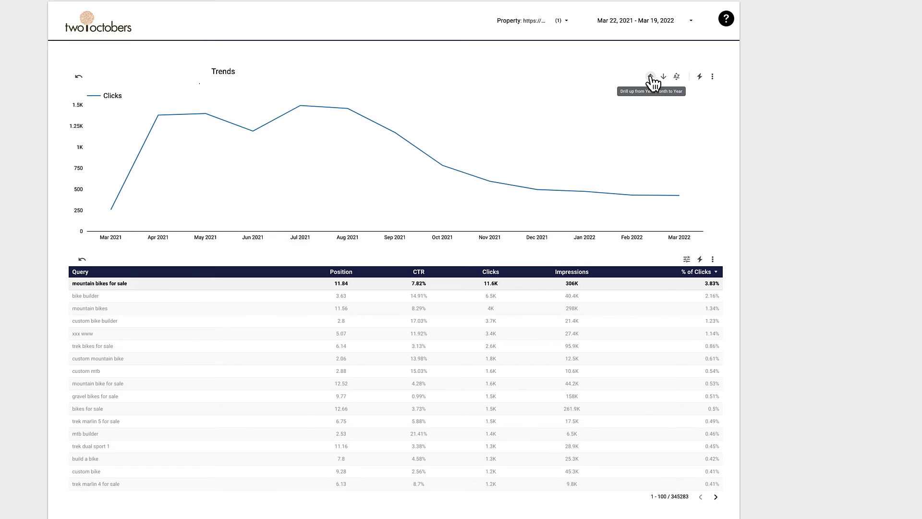
click(651, 77)
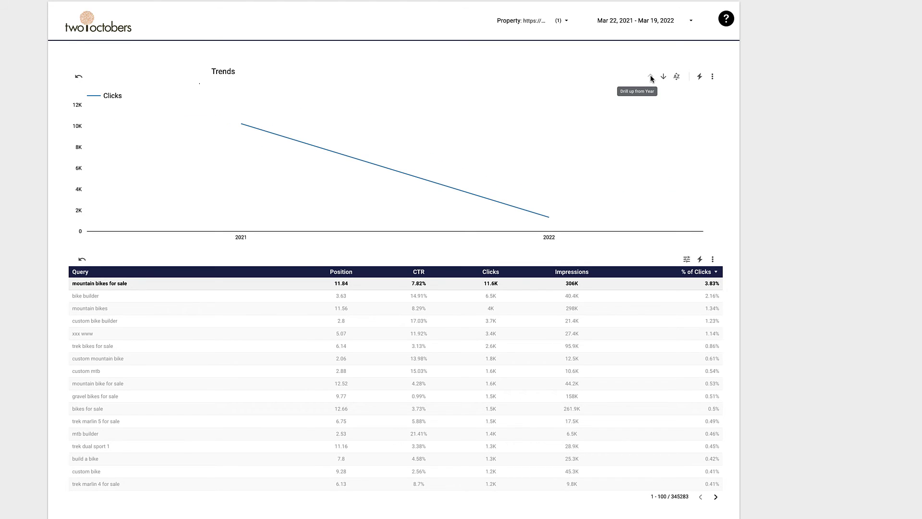
click(663, 77)
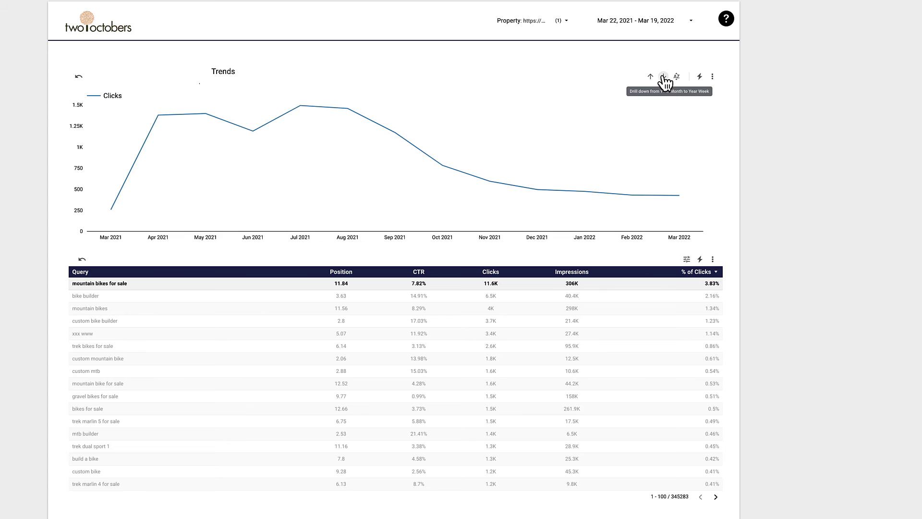